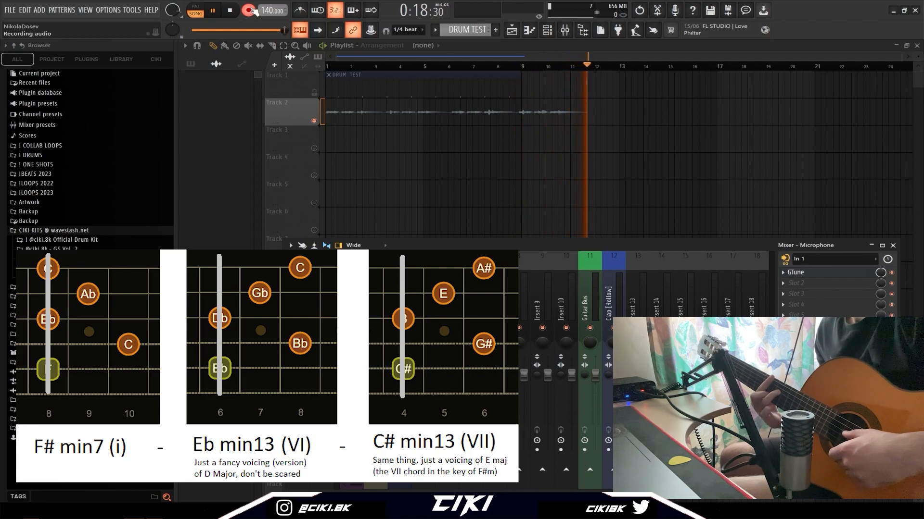
End the guitar recording and listen to the guitar clips arranged on Tracks 2 to 4
left_click(253, 10)
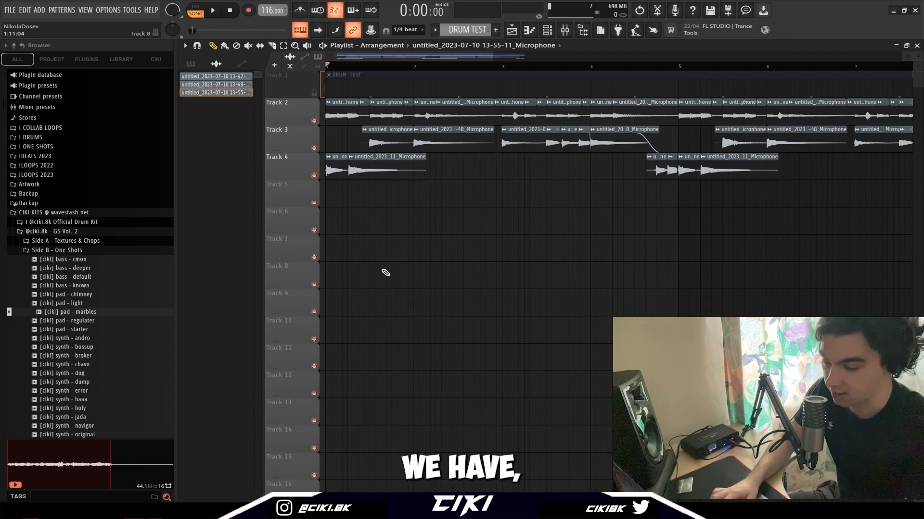
key("space")
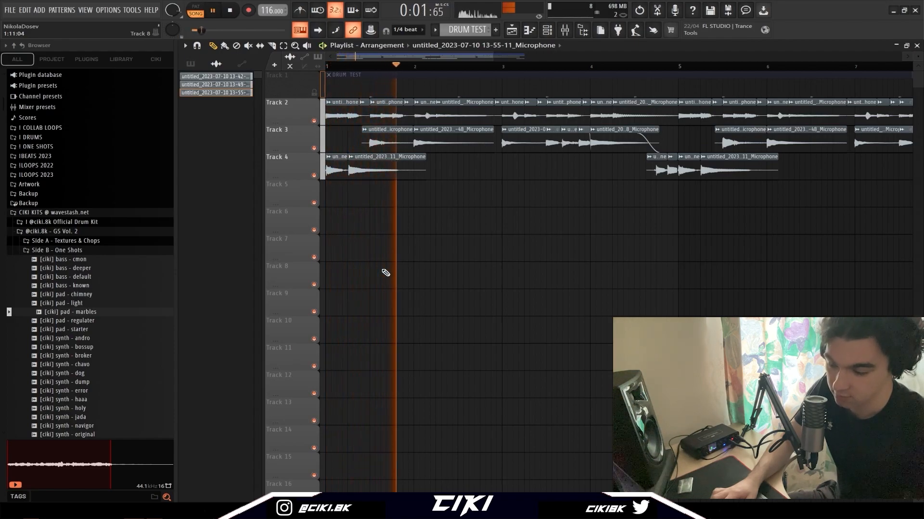
key("space")
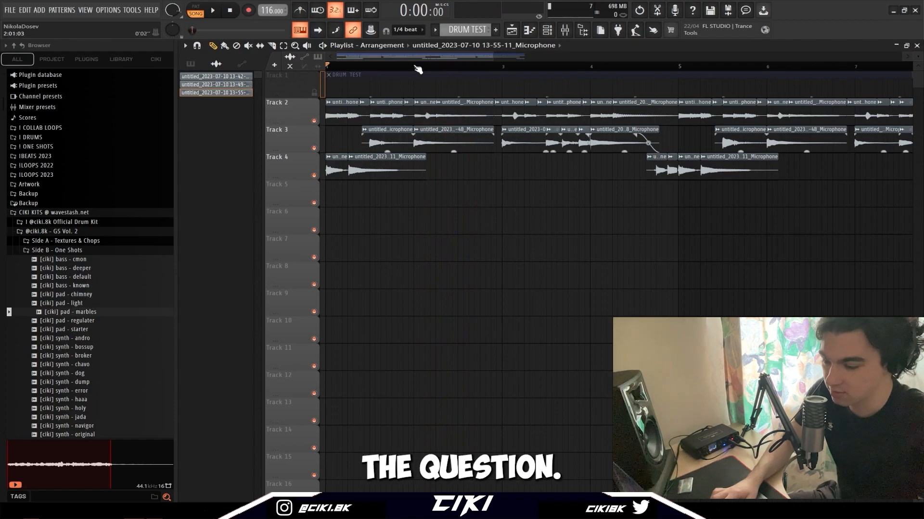
left_click_drag(501, 67, 607, 60)
key("space")
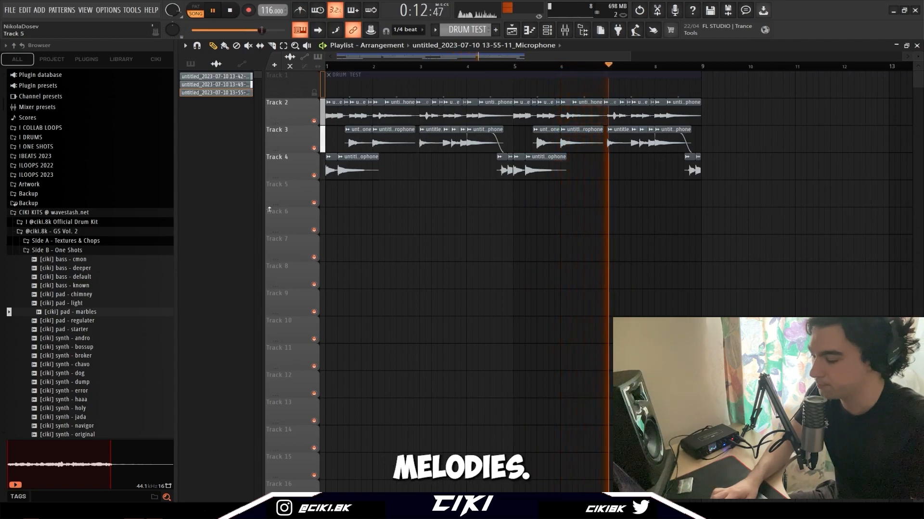
key("space")
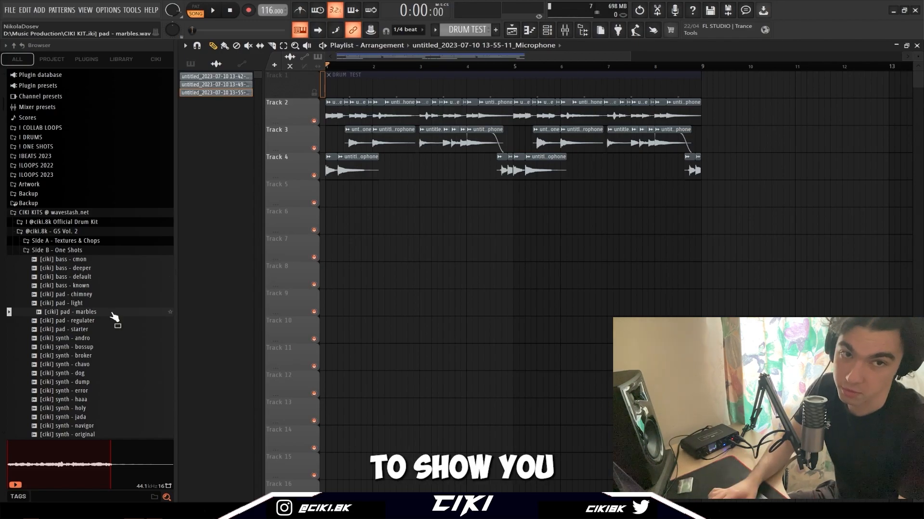
Inspect the sample settings of the [ciki] pad - marbles clip on Track 5 and play the arrangement with it
key("space")
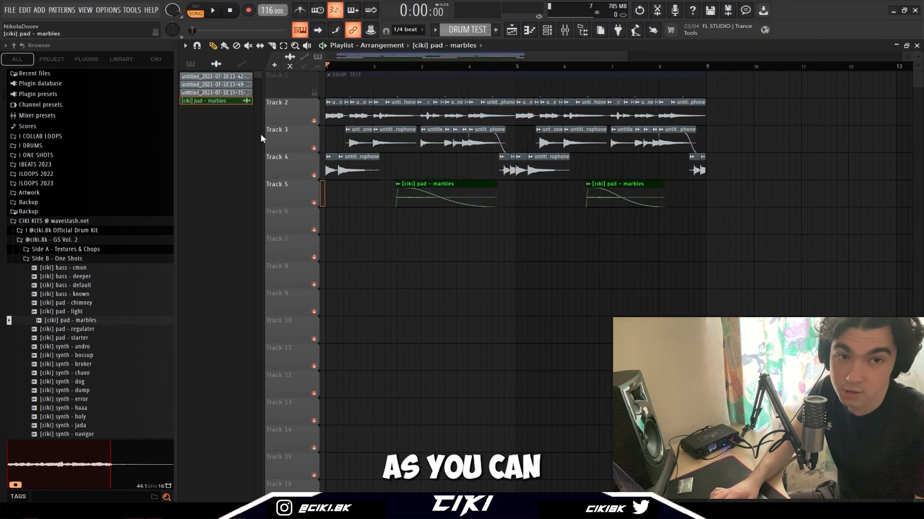
scroll(261, 173, "up", 3)
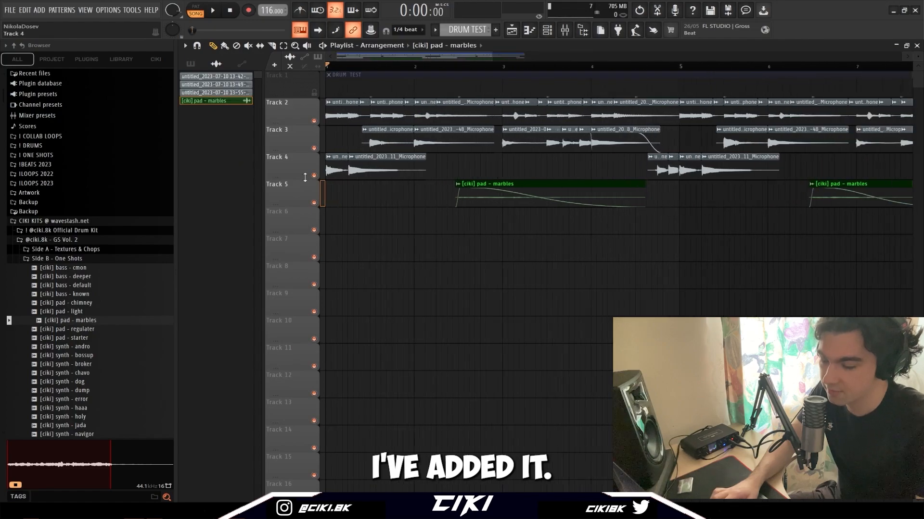
double_click(493, 196)
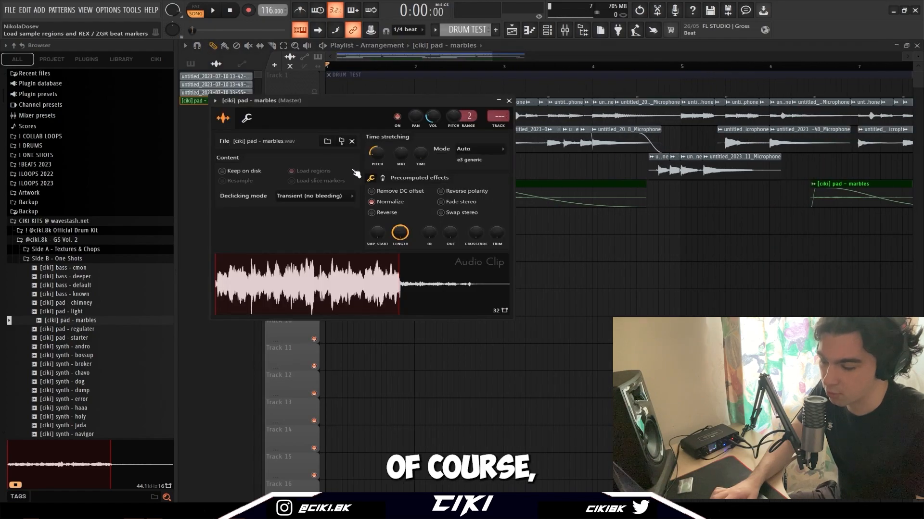
left_click(508, 101)
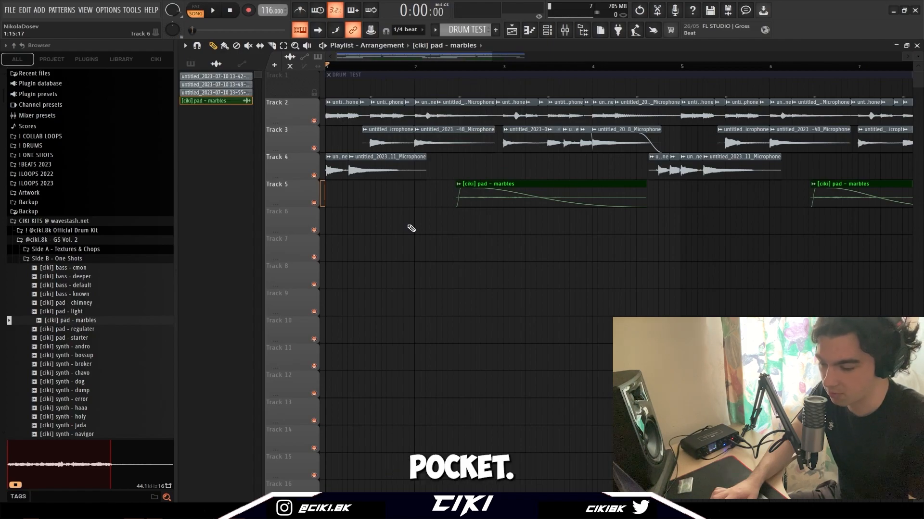
key("space")
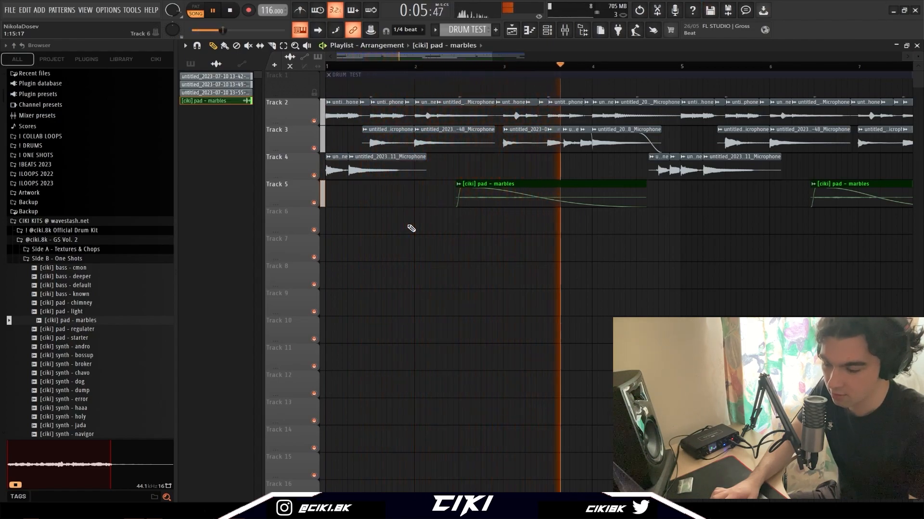
scroll(412, 229, "down", 2)
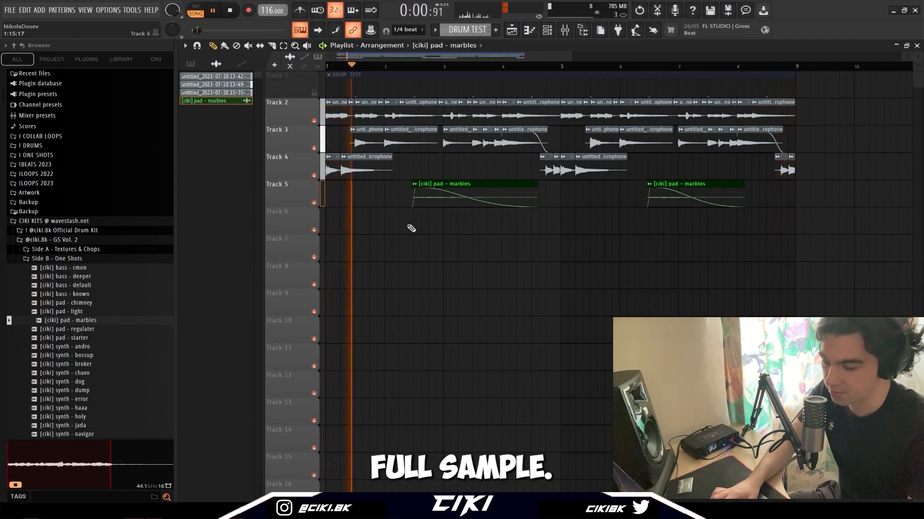
key("space")
Place the [ciki] synth - pods one-shot on Track 7, trimmed at bar 5 and repeated from there to bar 9
scroll(96, 279, "down", 5)
left_click(69, 286)
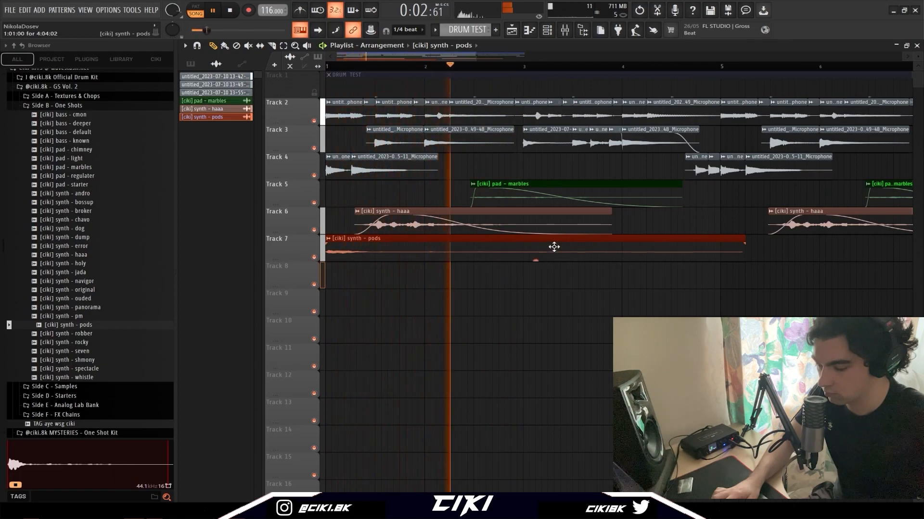
left_click(273, 46)
right_click(726, 260)
scroll(717, 258, "down", 3)
left_click(213, 45)
left_click_drag(392, 252, 571, 251)
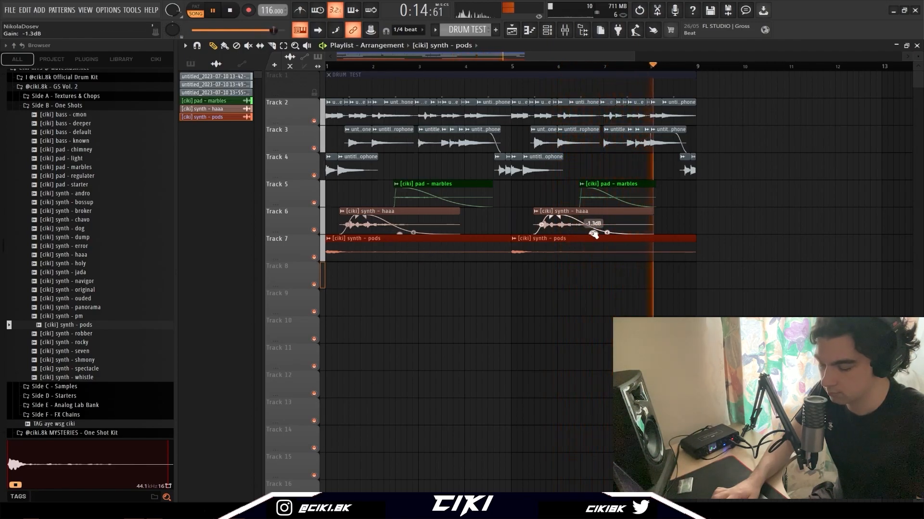
key("space")
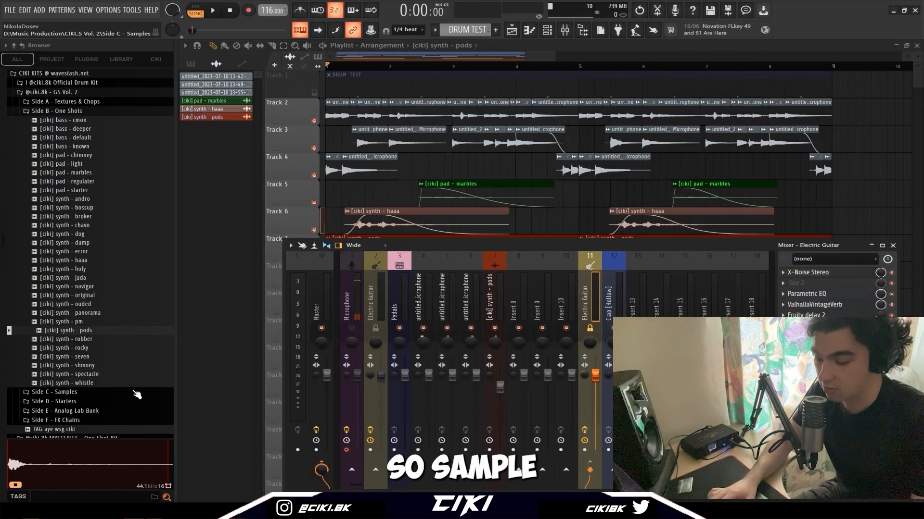
Examine how the microphone recordings and the synth - pods mixer track are routed relative to the Electric Guitar bus on insert 11
left_click(422, 292)
left_click(489, 293)
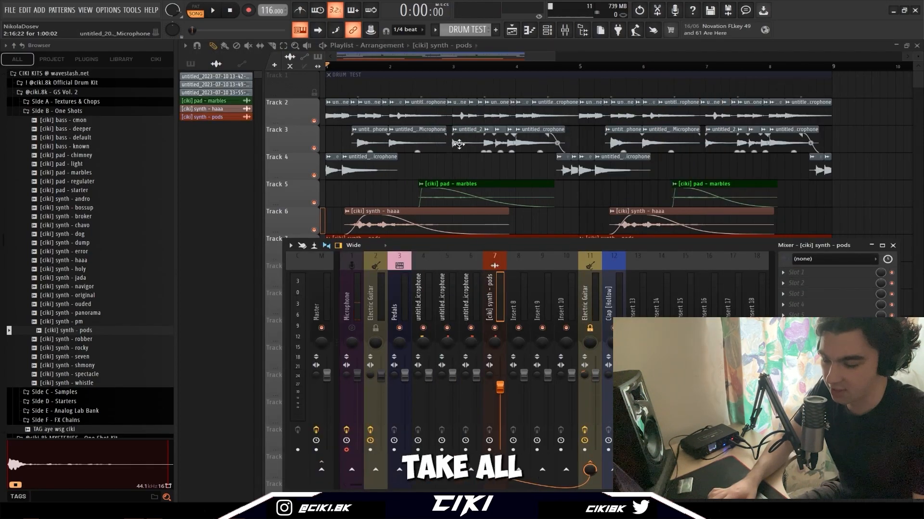
left_click(585, 291)
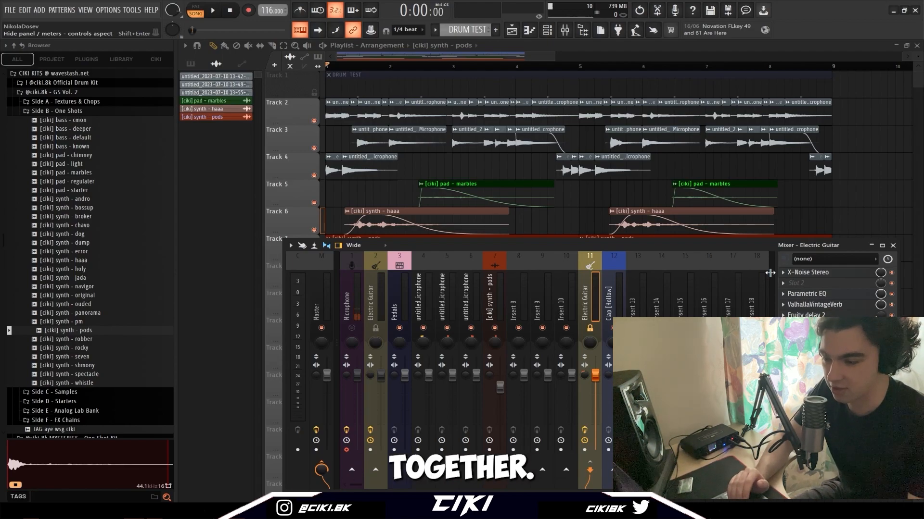
left_click(489, 286)
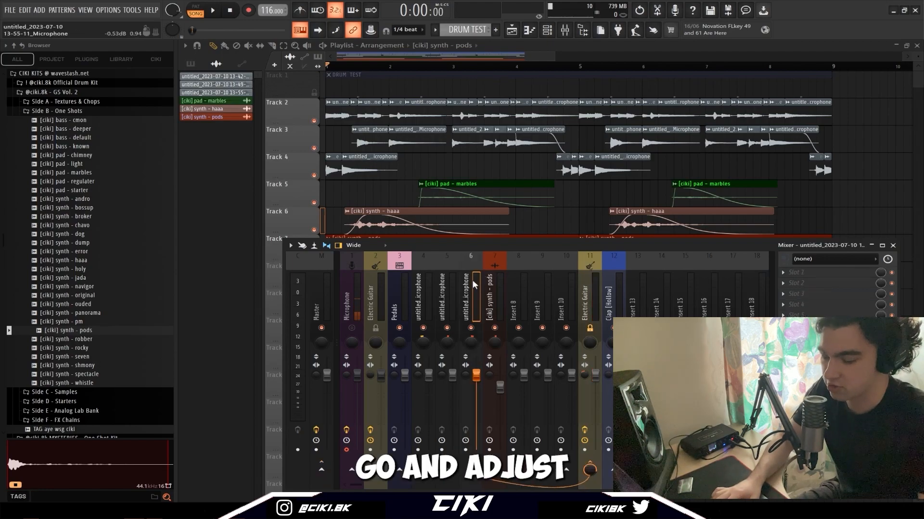
left_click(419, 294)
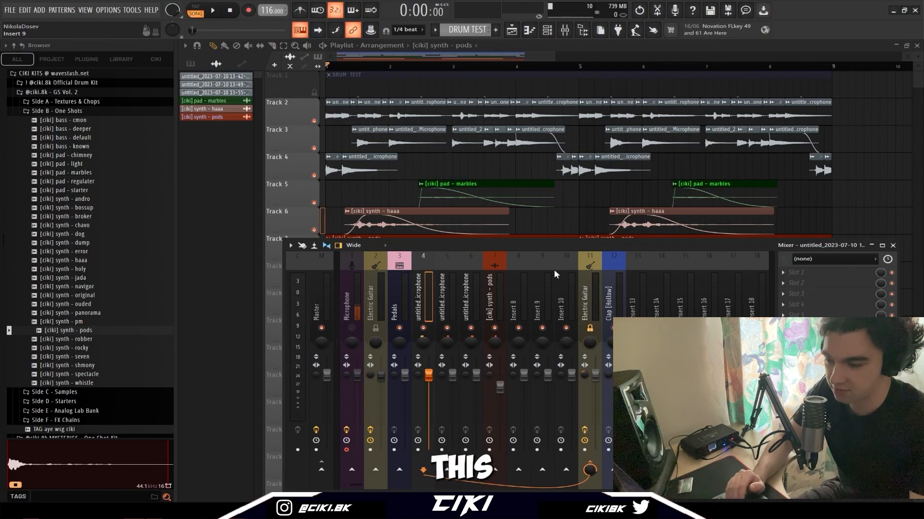
left_click(589, 288)
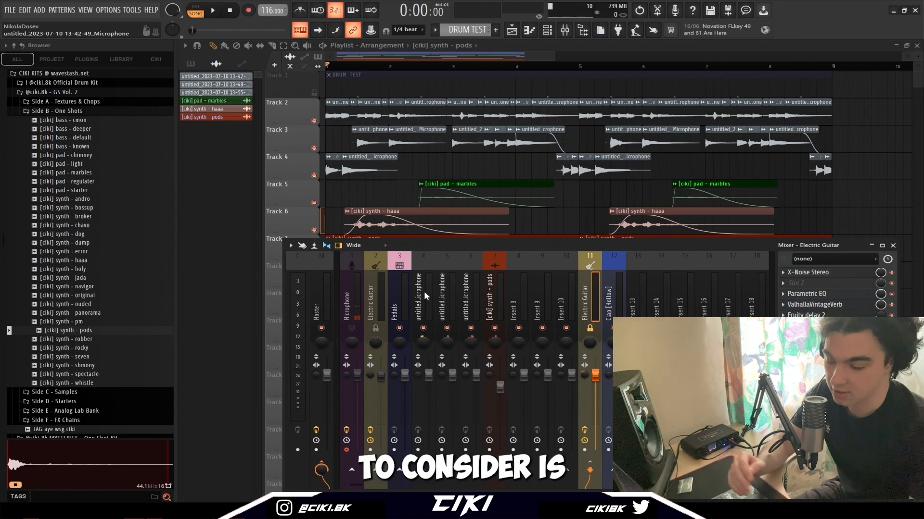
left_click(450, 291)
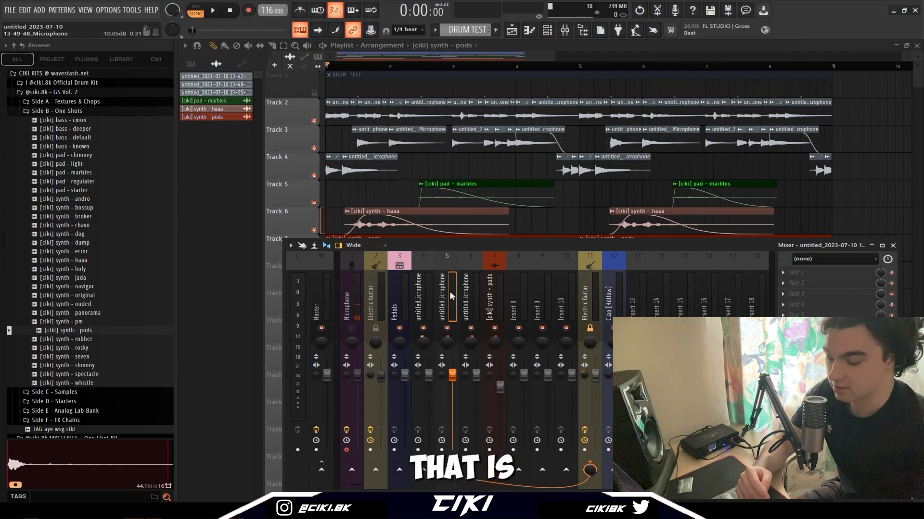
left_click(596, 296)
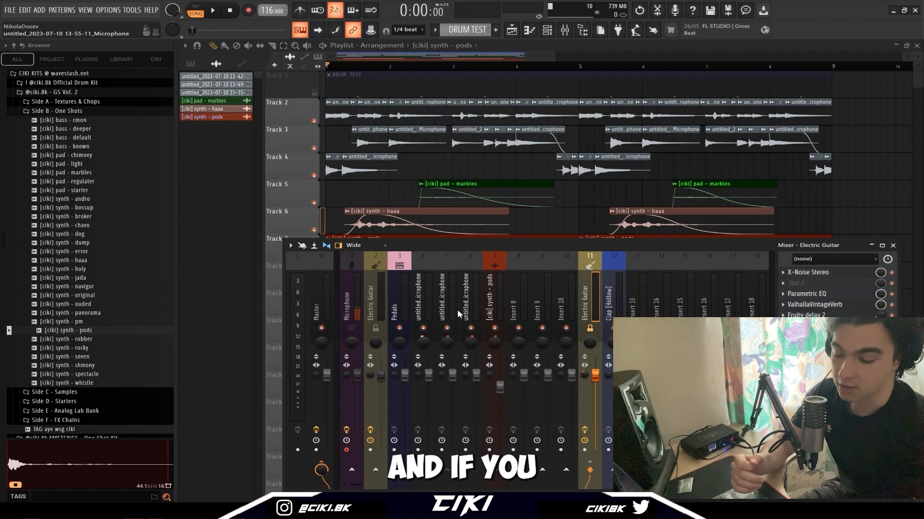
left_click(503, 313)
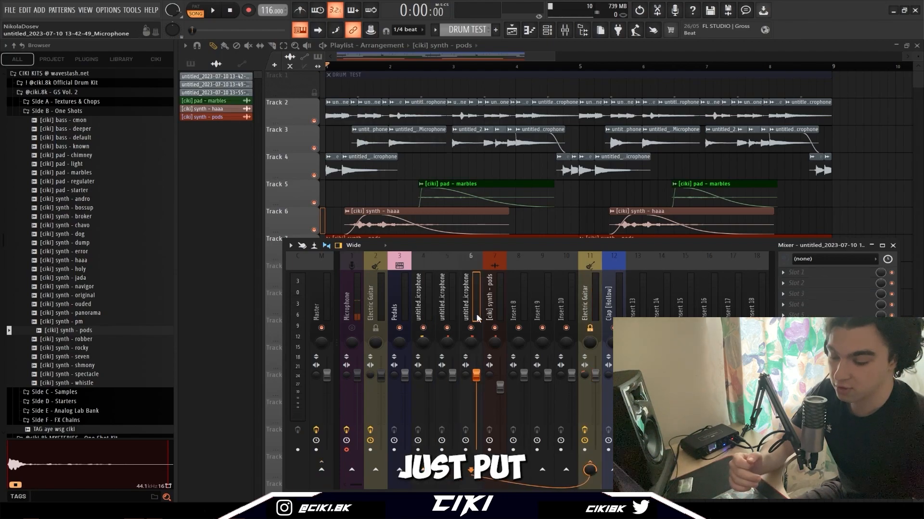
left_click(600, 285)
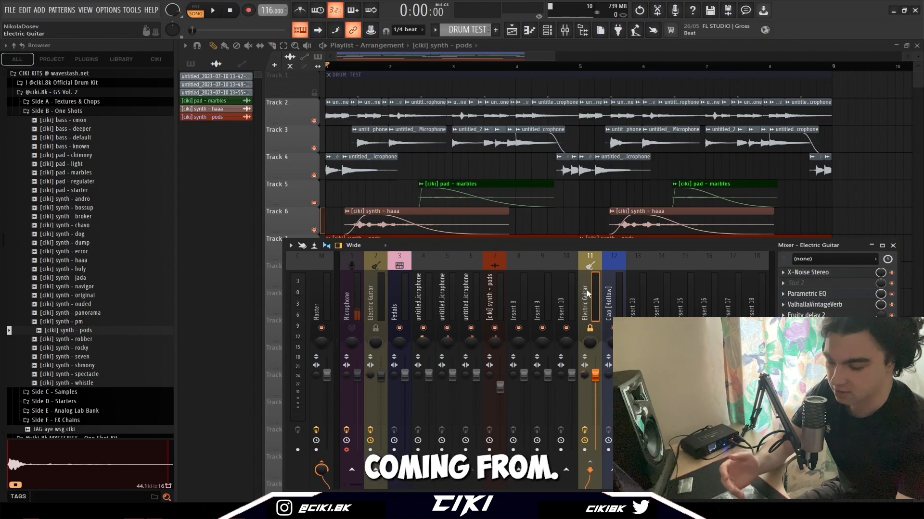
left_click(414, 298)
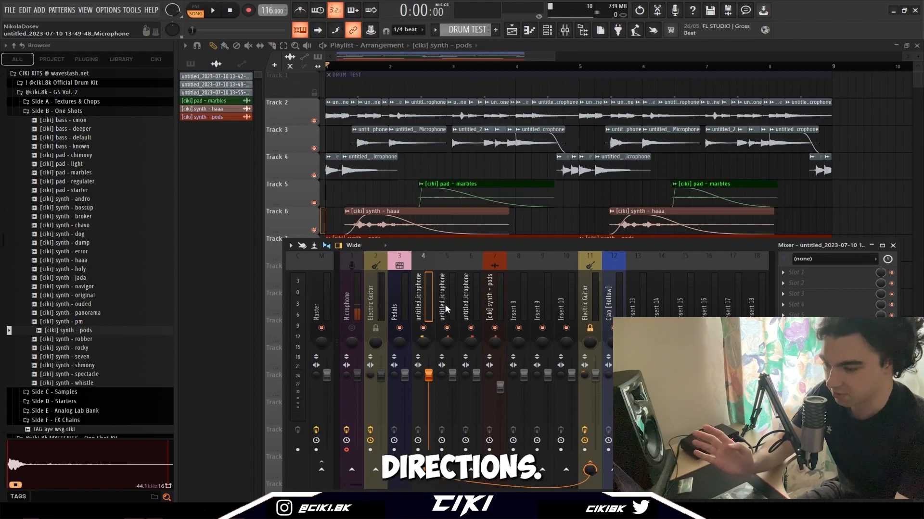
Review the Electric Guitar bus effects, including X-Noise Stereo, Parametric EQ, ValhallaVintageVerb, Fruity delay 2 and Fruity Stereo Shaper
left_click(586, 281)
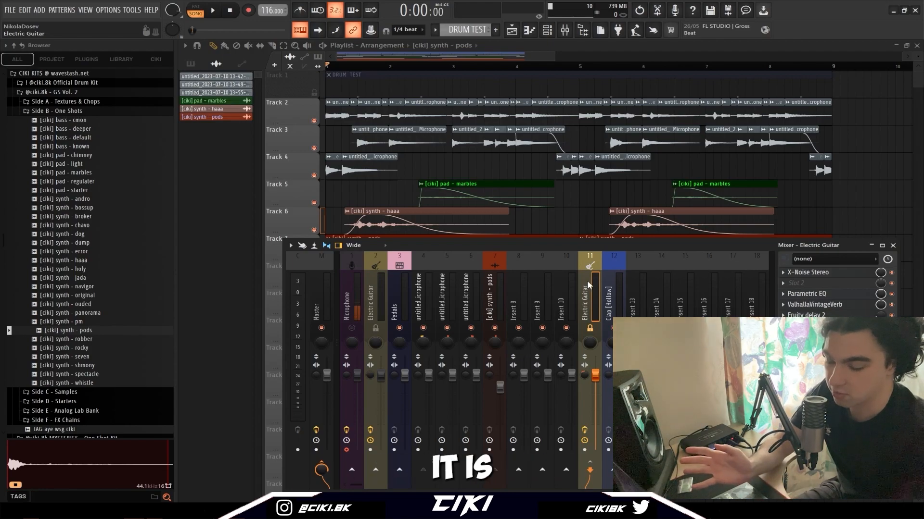
left_click(845, 273)
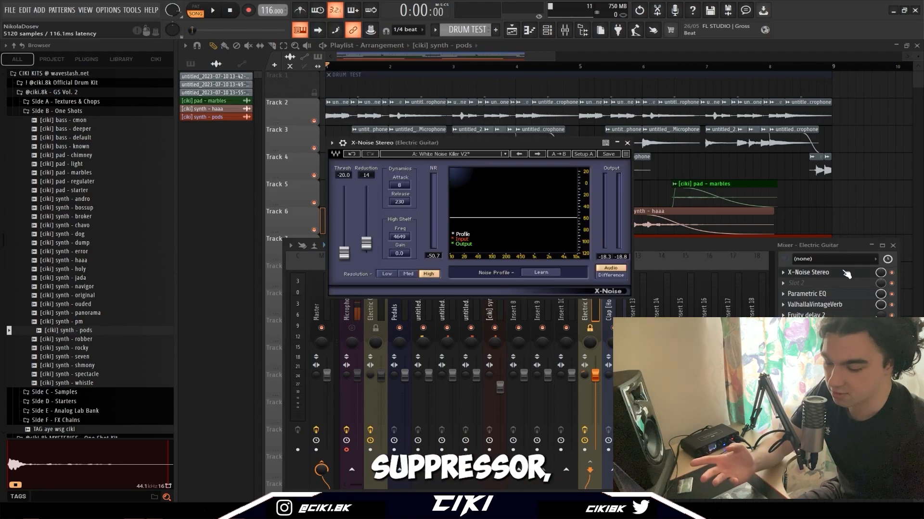
left_click(836, 295)
left_click(836, 305)
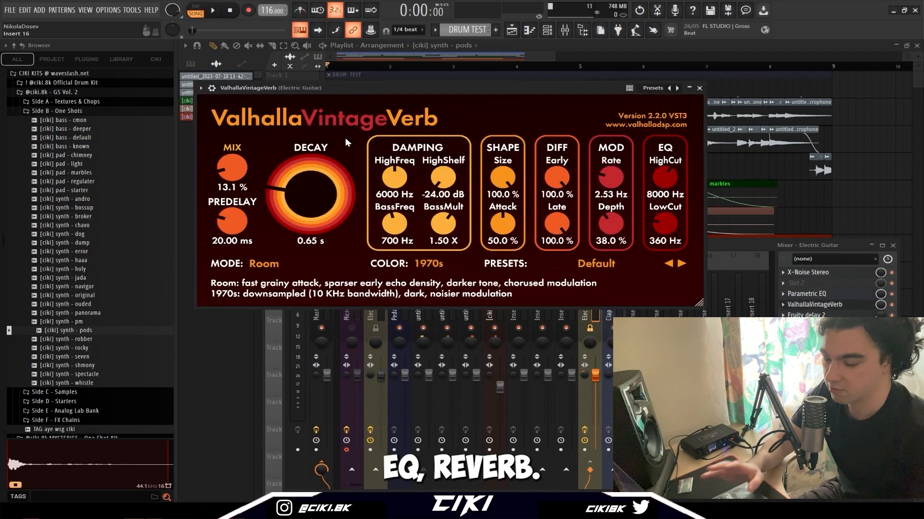
left_click(836, 315)
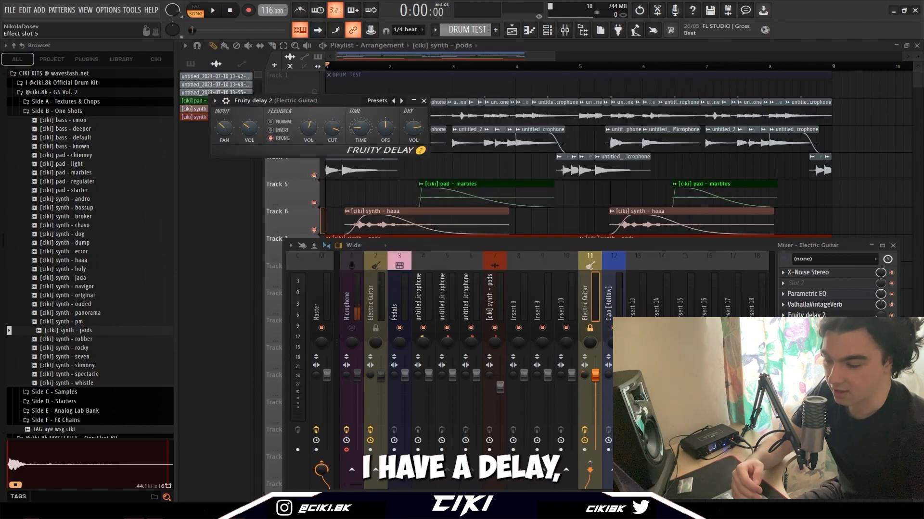
left_click(836, 316)
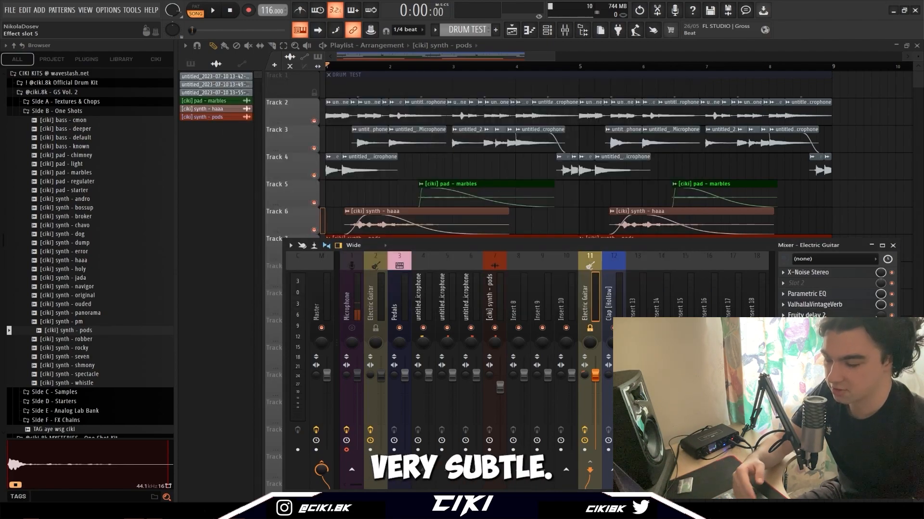
left_click(836, 326)
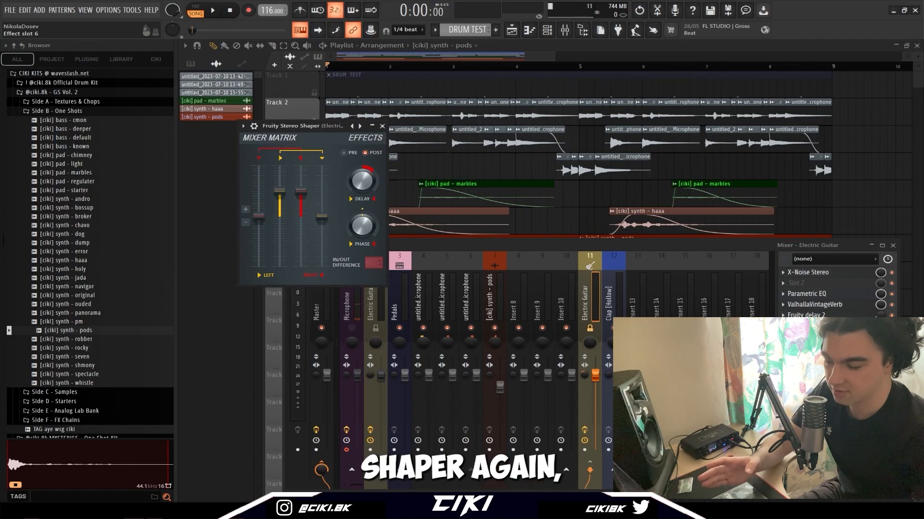
left_click(835, 326)
left_click(835, 369)
left_click(835, 368)
left_click(835, 369)
left_click(836, 369)
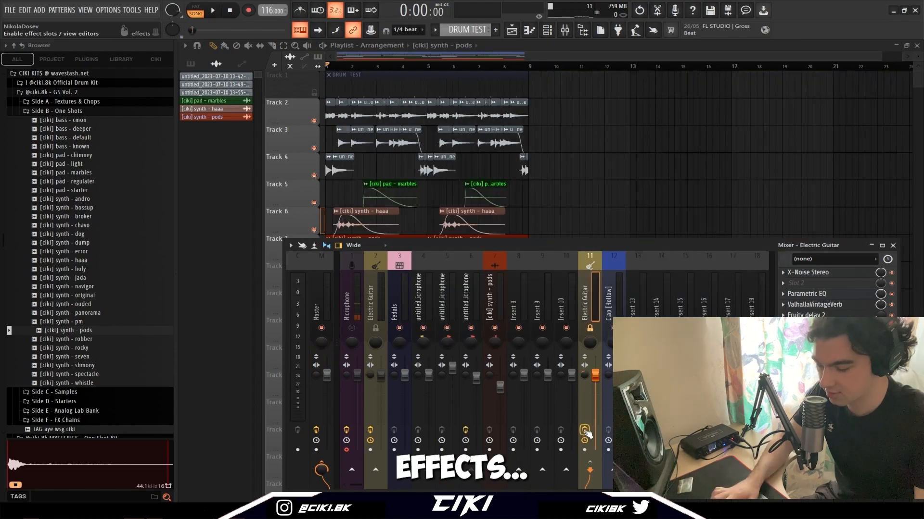
Compare playback of the arrangement with the Electric Guitar bus effects enabled and bypassed
key("space")
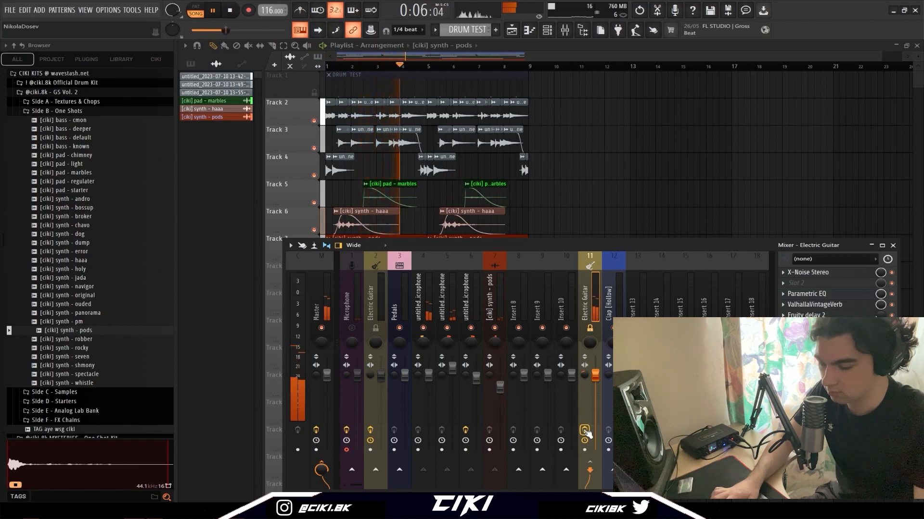
key("space")
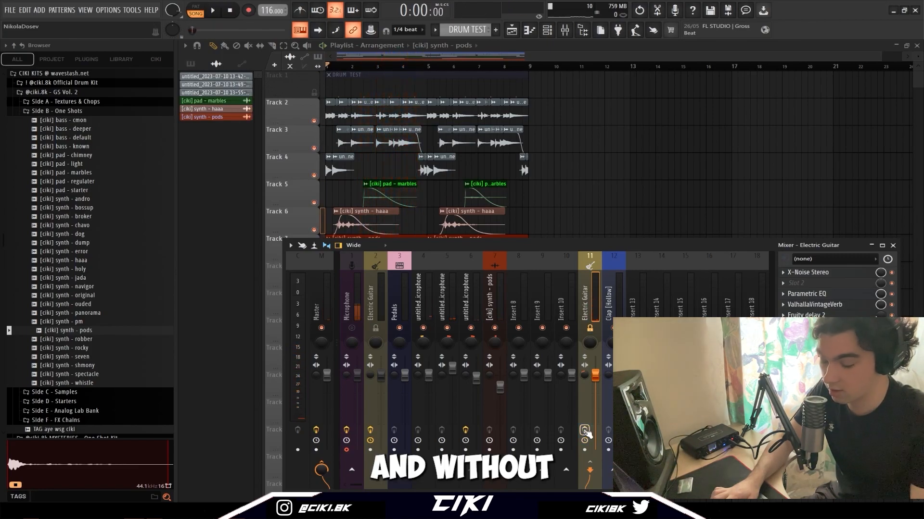
key("space")
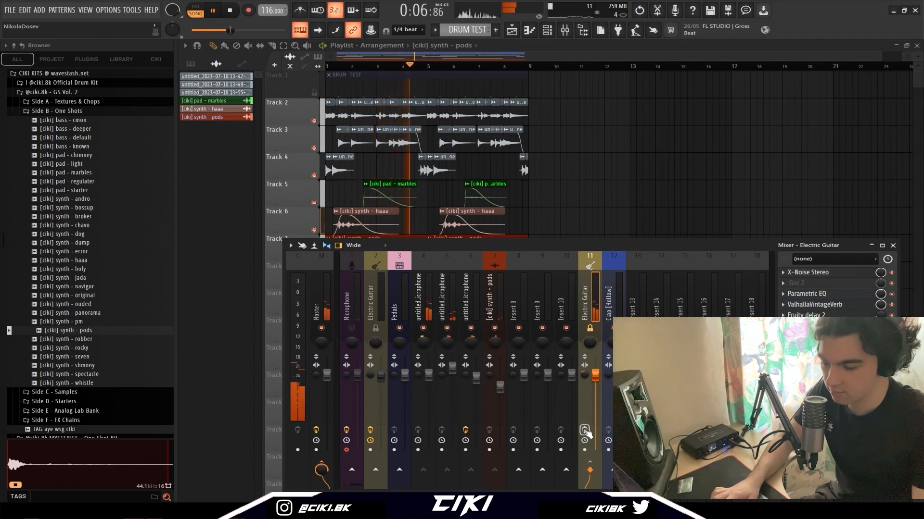
key("space")
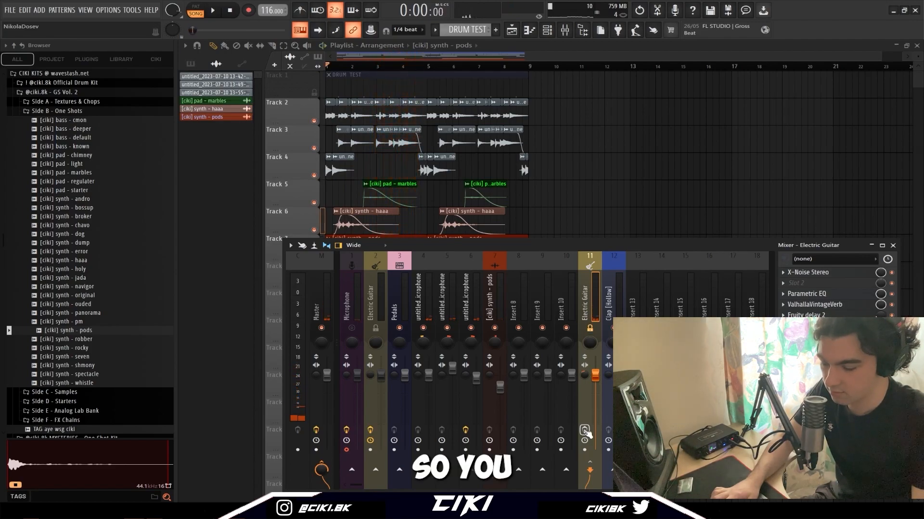
Check the Parametric EQ settings on the Electric Guitar bus
left_click(842, 299)
left_click(843, 299)
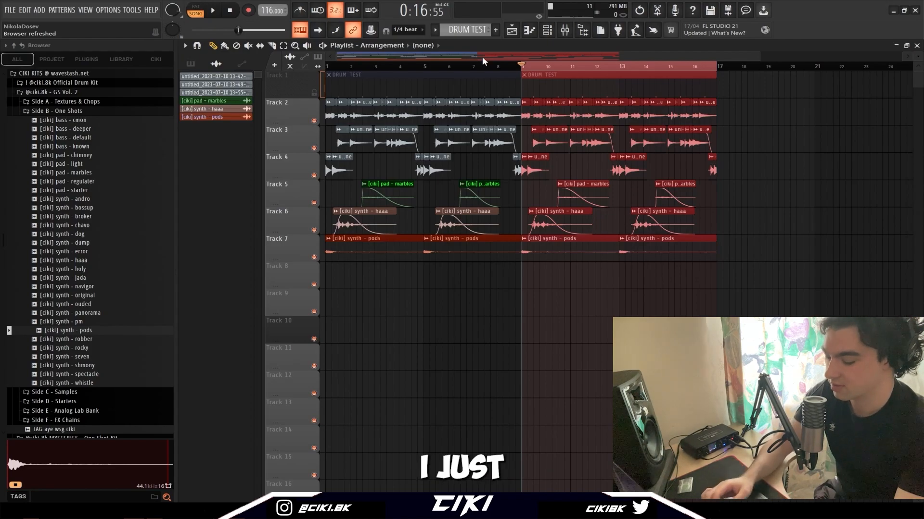
Consolidate the selected clips in bars 9 to 17 into one audio clip and load the Pedal Chain - Bone Crush state on mixer insert 9
key("ctrl+alt+c")
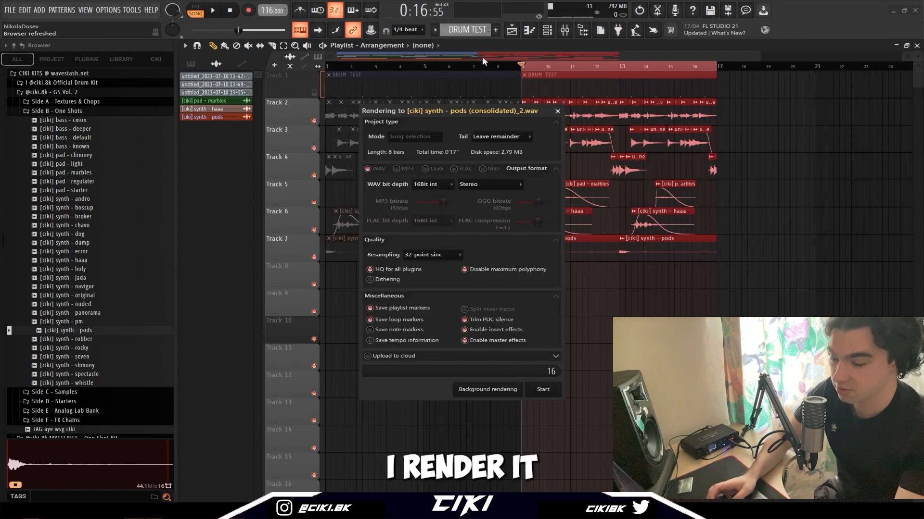
key("Return")
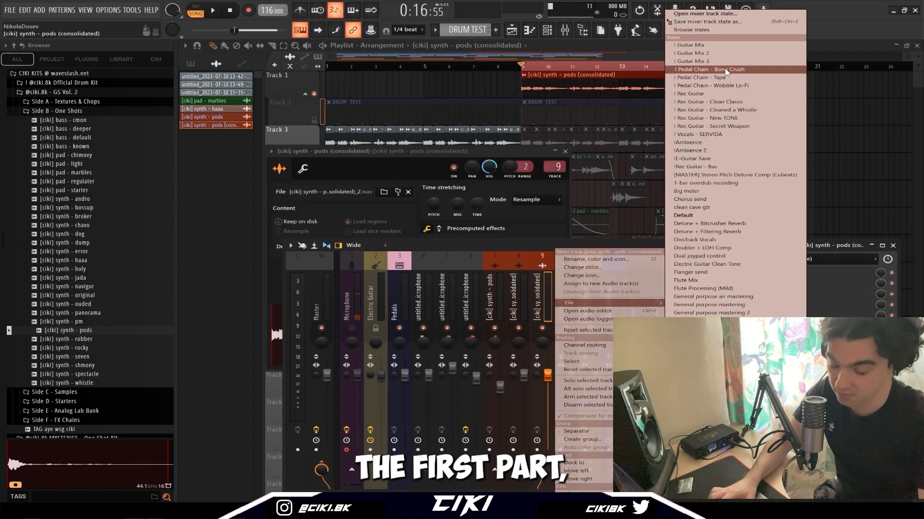
left_click(726, 70)
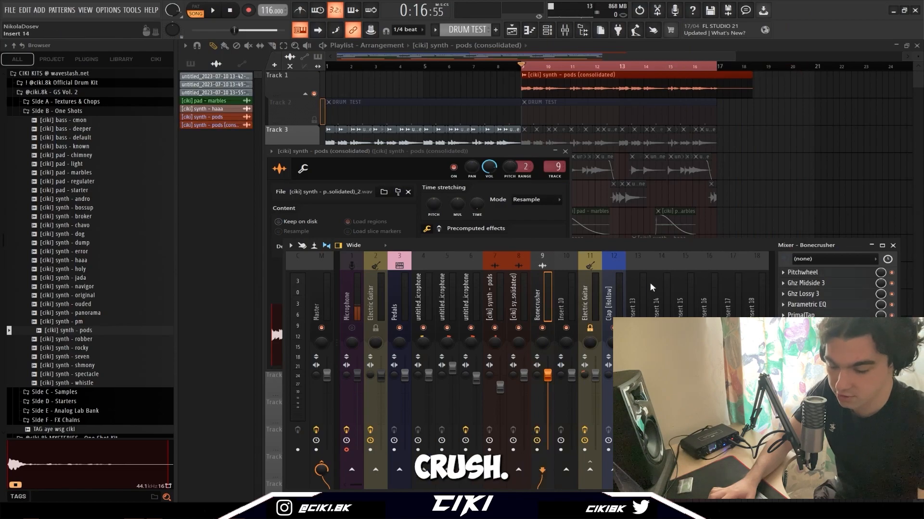
Review the Pitchwheel, Ghz Midside 3 and Ghz Lossy 3 effects on the Bonecrusher mixer track
left_click(828, 273)
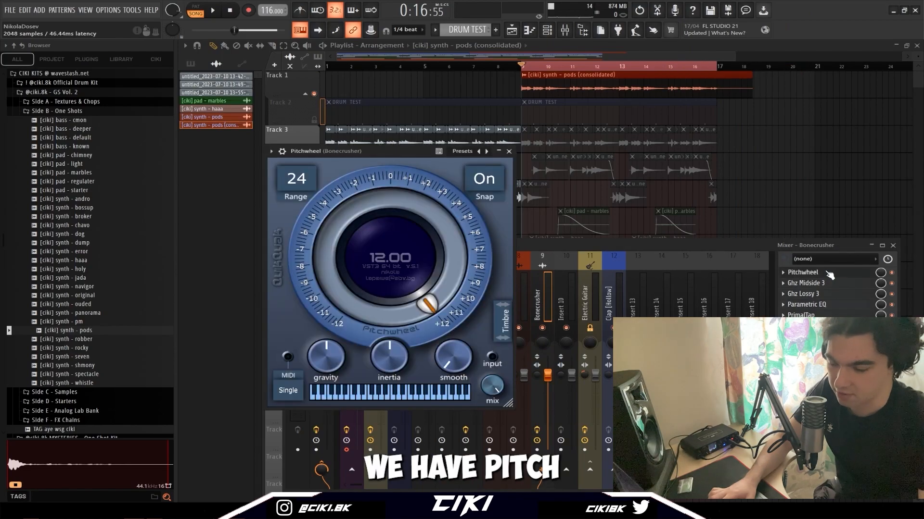
left_click(827, 272)
left_click(826, 272)
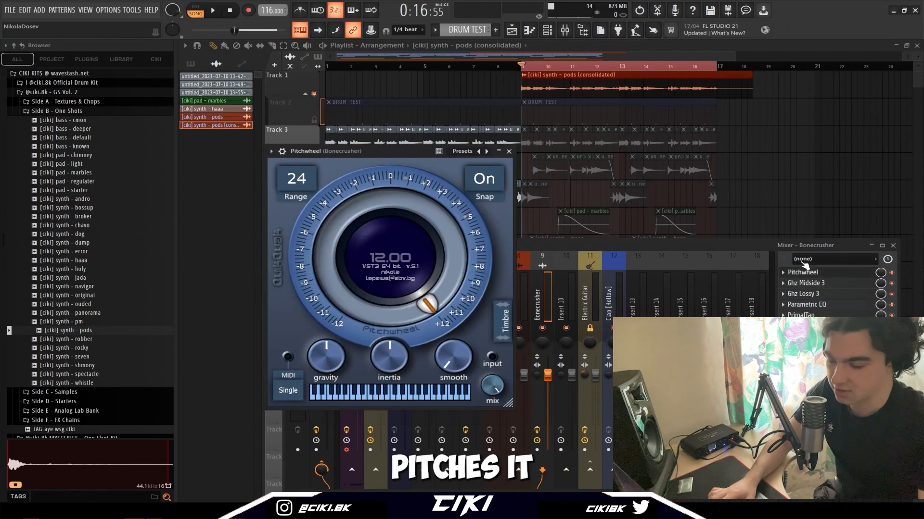
left_click(839, 285)
left_click(839, 286)
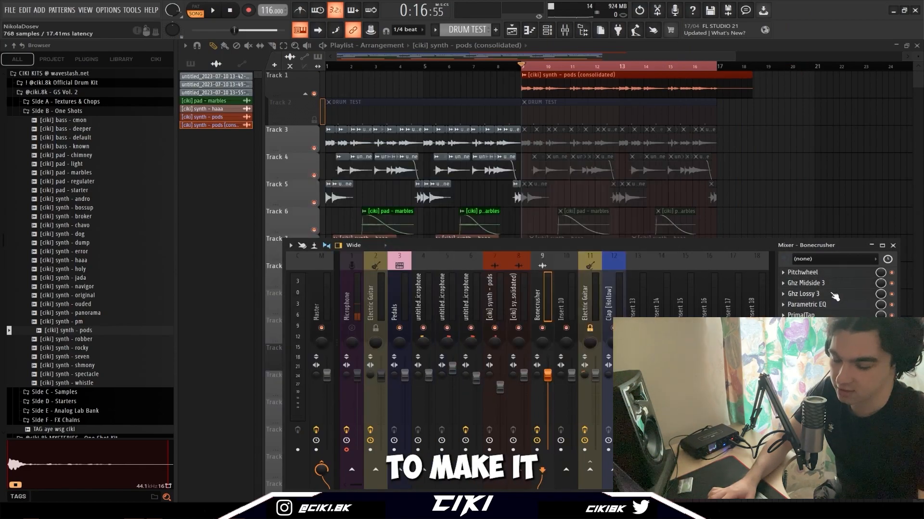
left_click(832, 294)
left_click(832, 294)
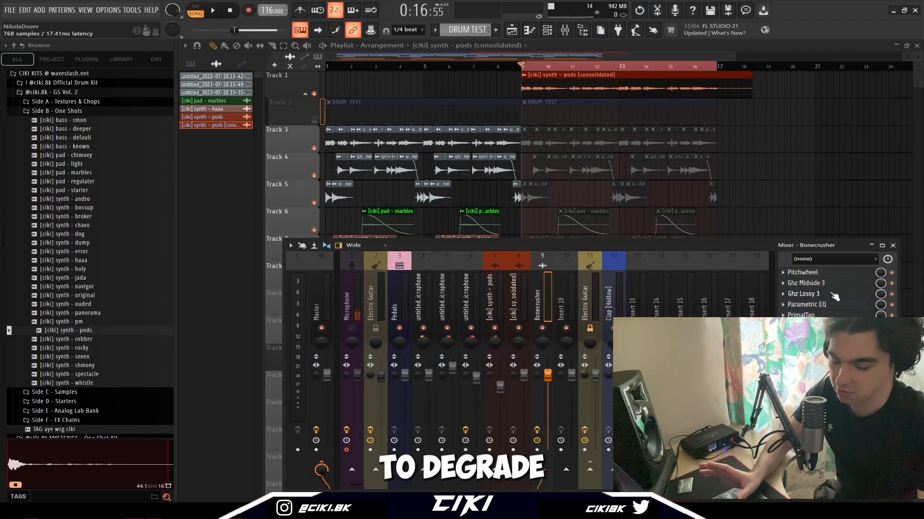
Review the Parametric EQ, PrimalTap and sixth-slot effect on the Bonecrusher mixer track
left_click(834, 306)
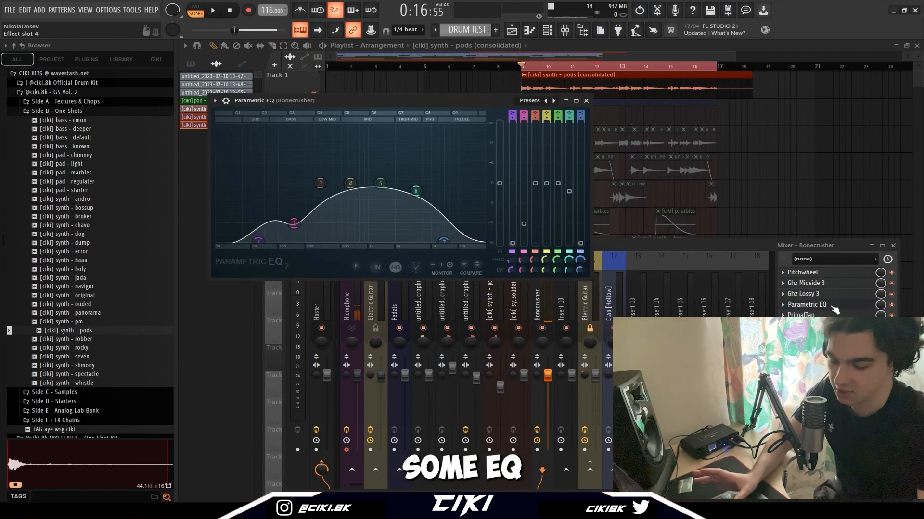
left_click(833, 306)
left_click(833, 315)
left_click(833, 315)
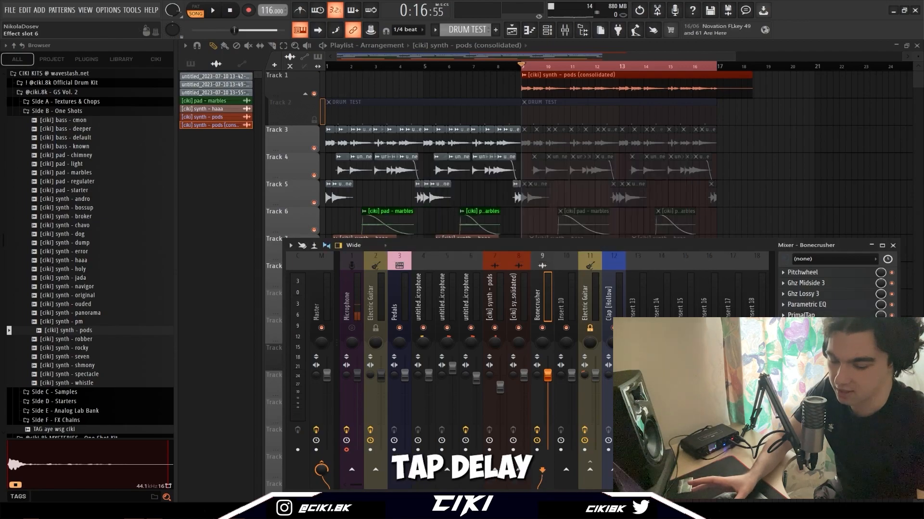
left_click(833, 325)
left_click(833, 326)
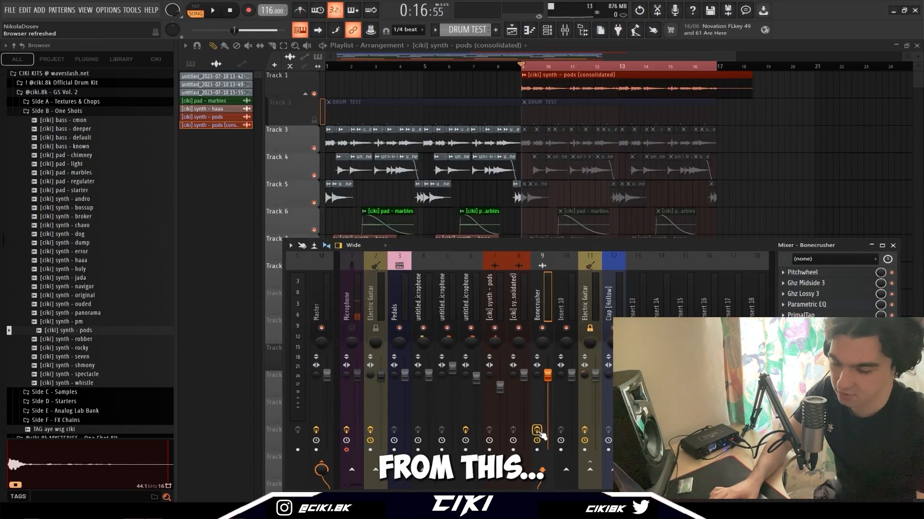
Compare playback of the consolidated clip with the Bonecrusher effects bypassed and enabled
key("space")
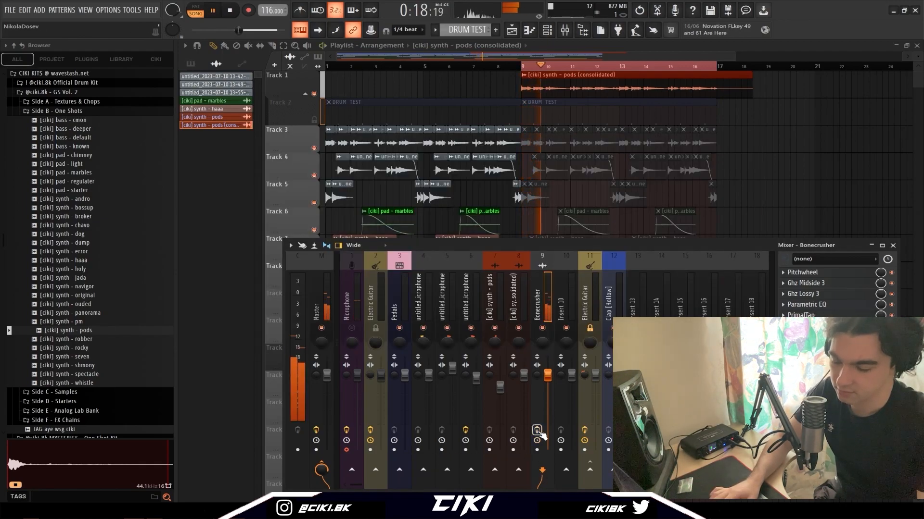
key("space")
left_click(536, 430)
key("space")
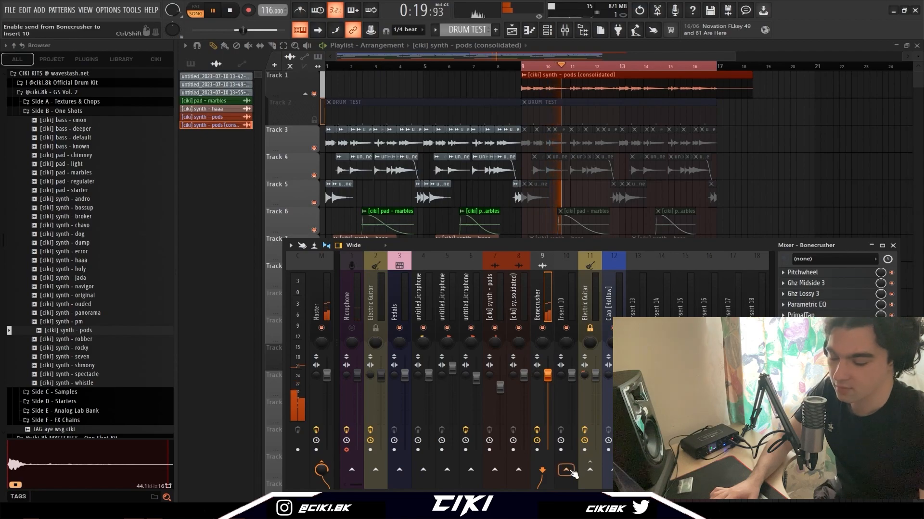
key("space")
Load a saved Ambience mixer track state onto insert 10, beside the Bonecrusher track
right_click(569, 294)
mouse_move(597, 302)
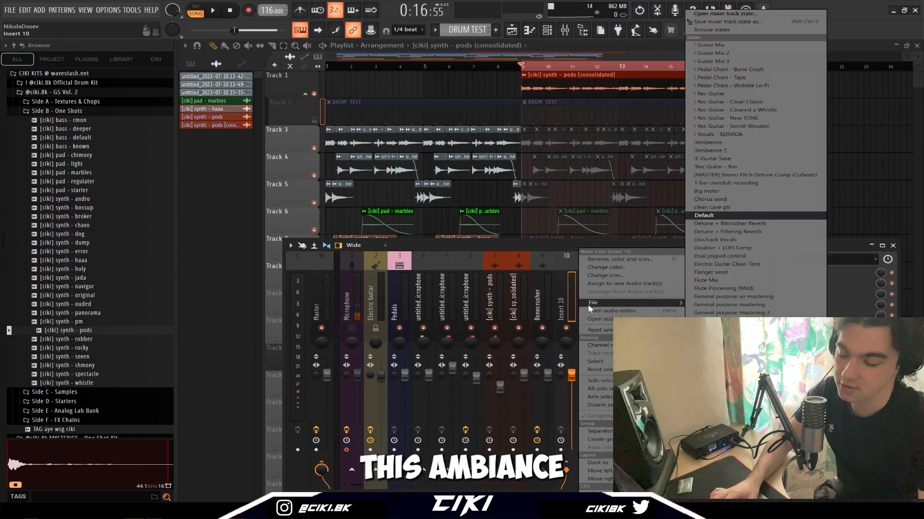
left_click(740, 149)
Review the Ambience track's PuigChild 670 Stereo, Fruity parametric EQ 2, ValhallaPlate and ValhallaVintageVerb effects
left_click(848, 278)
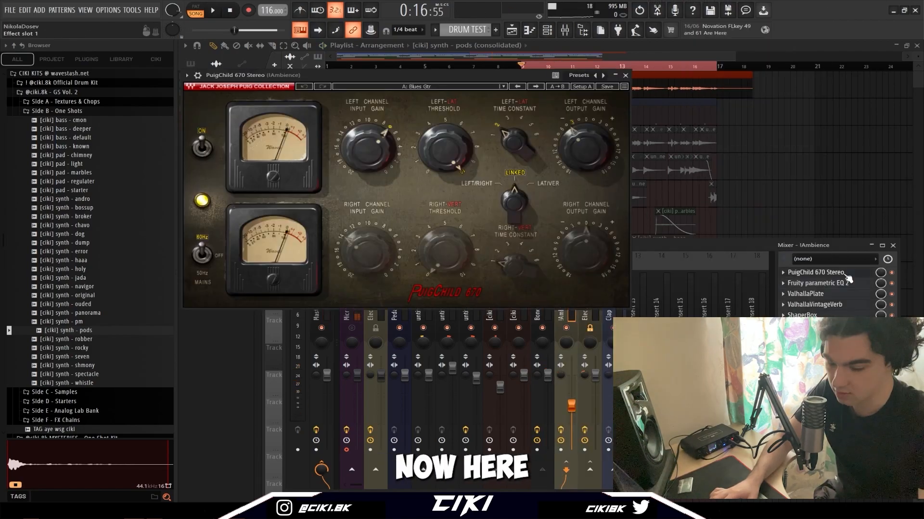
left_click(841, 285)
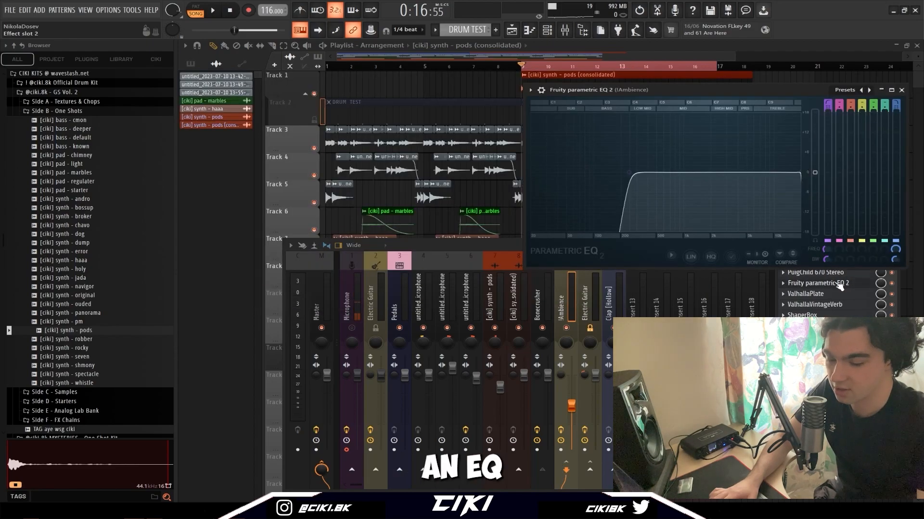
left_click(839, 294)
left_click(815, 304)
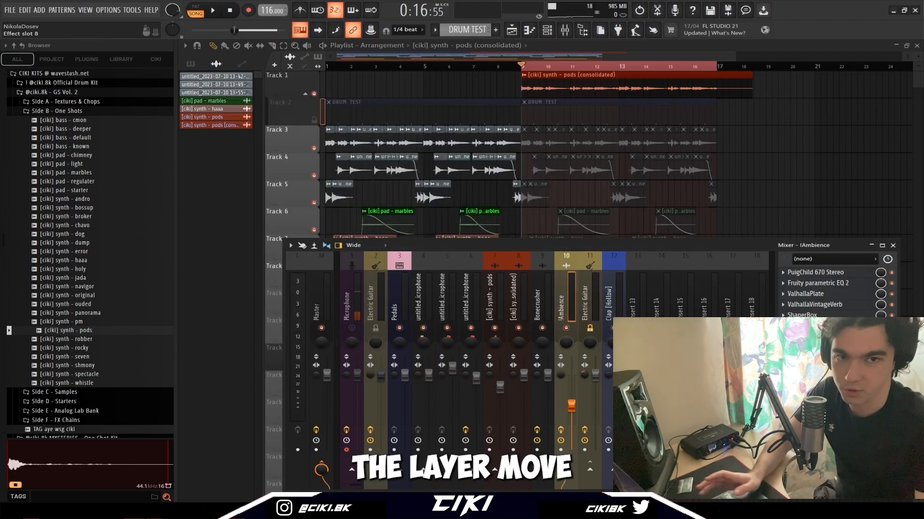
Compare playback of the consolidated clip dry and processed through the Bonecrusher and Ambience mixer tracks
left_click(538, 435)
key("space")
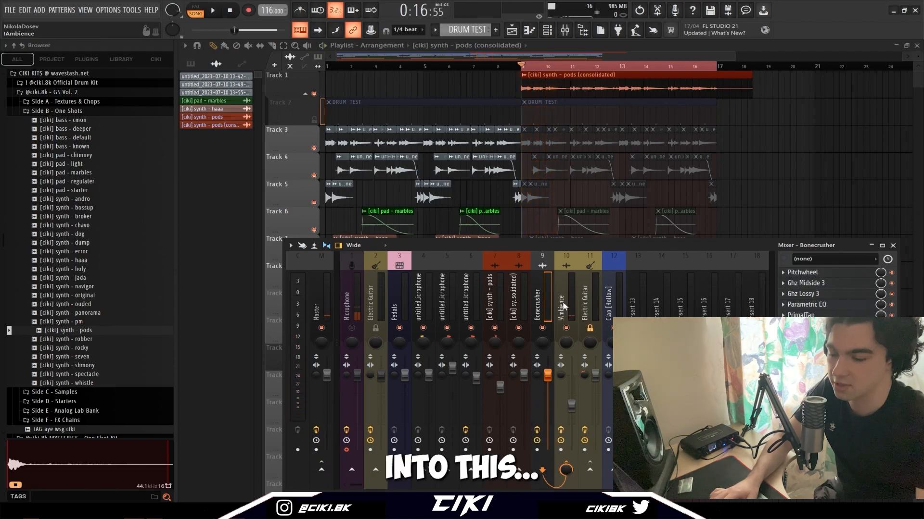
key("space")
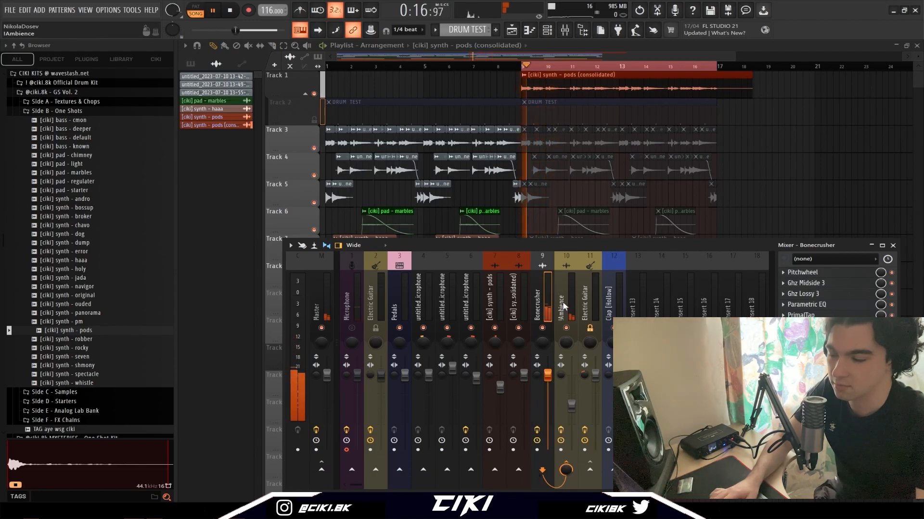
left_click(568, 381)
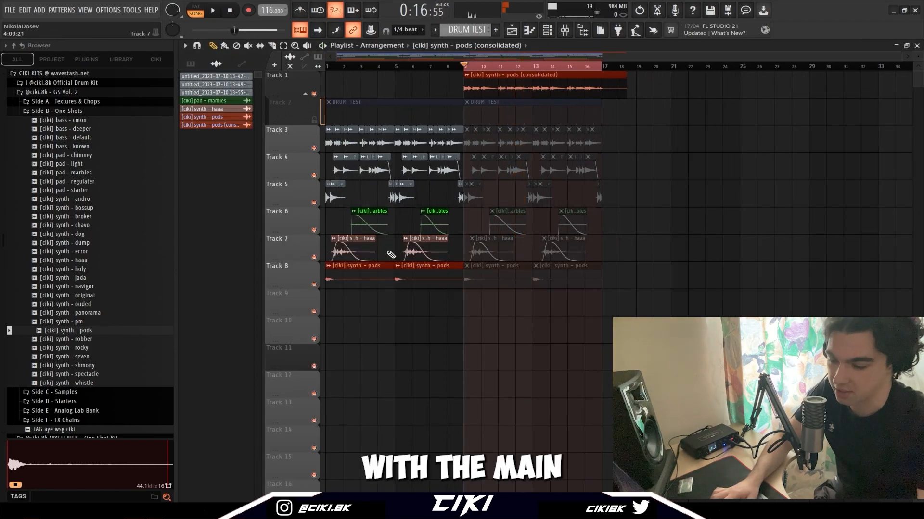
Move the consolidated clip to the start of Track 9 and delete all muted duplicate clips between bars 9 and 17
left_click_drag(507, 94, 317, 309)
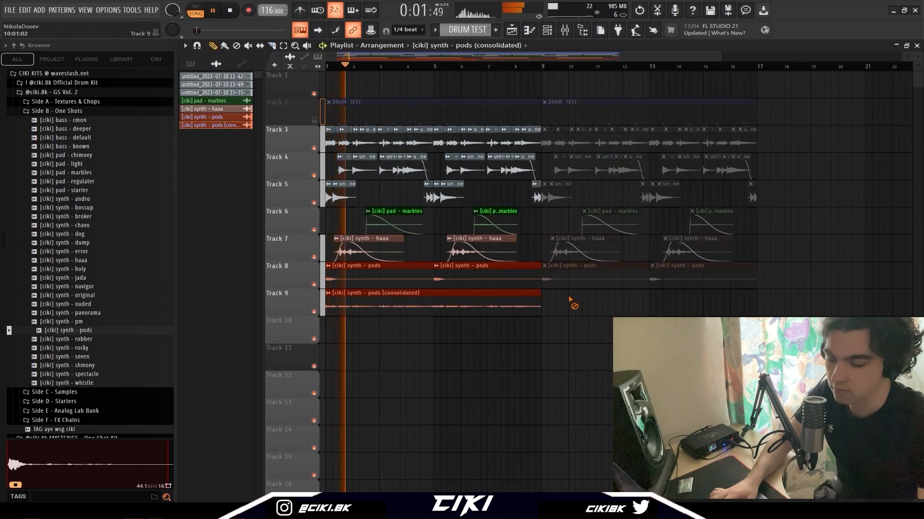
right_click(577, 281)
right_click(599, 257)
right_click(676, 259)
right_click(686, 270)
right_click(619, 229)
right_click(557, 203)
right_click(662, 202)
right_click(701, 233)
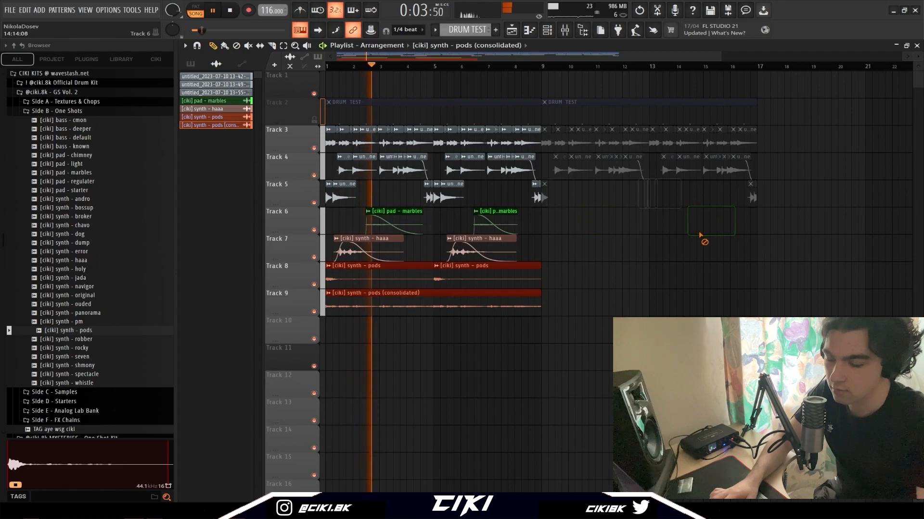
right_click(544, 196)
right_click(565, 170)
right_click(620, 169)
right_click(674, 170)
right_click(722, 169)
right_click(751, 195)
right_click(693, 145)
right_click(565, 123)
right_click(736, 143)
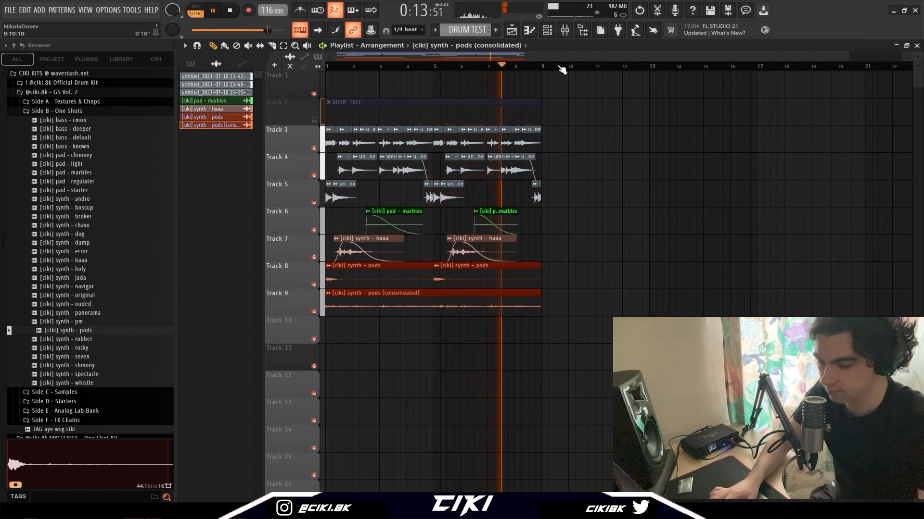
Compare playback of the recorded guitars alone with the added layers on Tracks 6 to 9 and the mixer effects
left_click(565, 29)
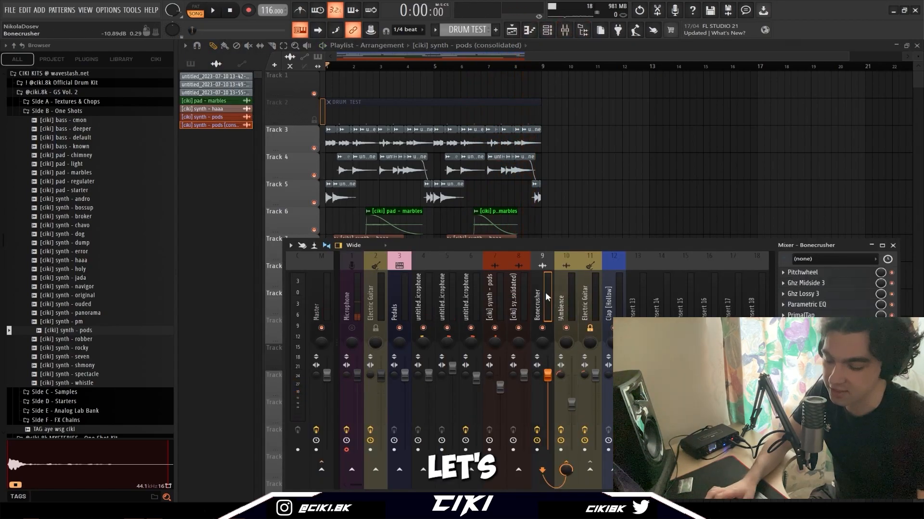
left_click(566, 306)
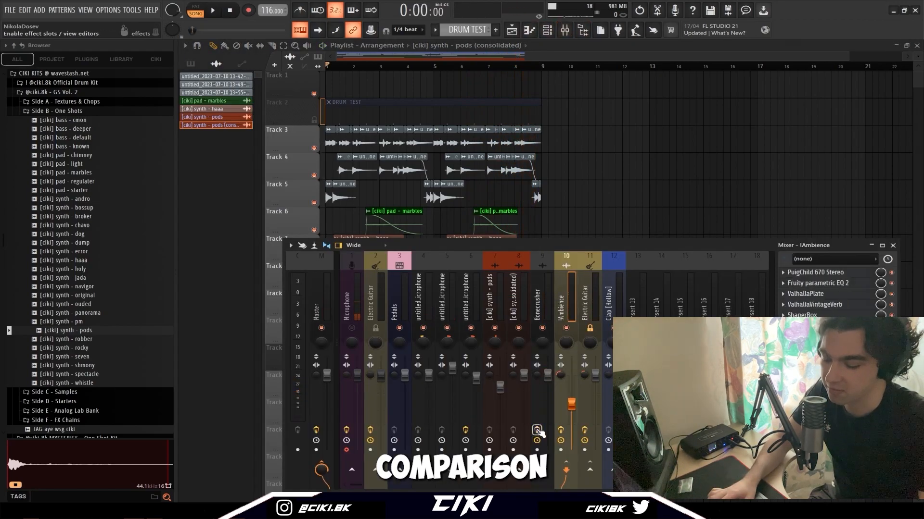
key("F9")
left_click(314, 230)
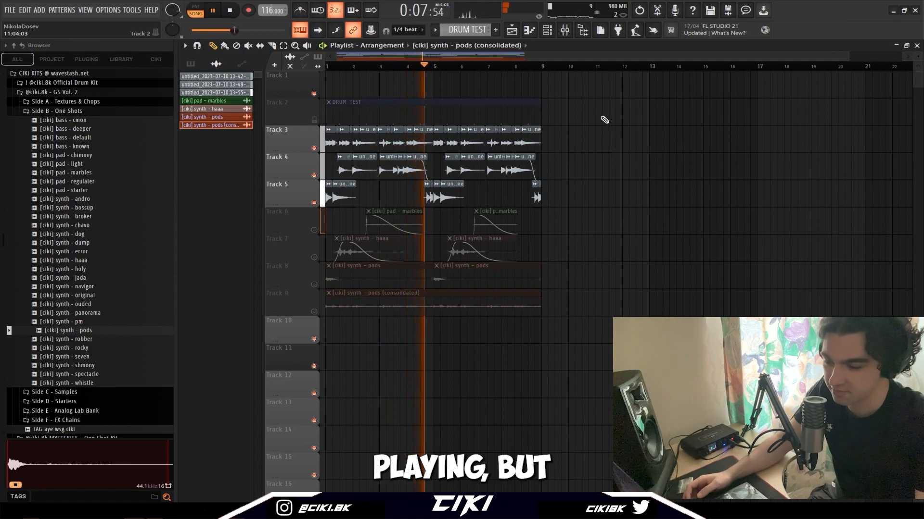
left_click_drag(315, 231, 317, 312)
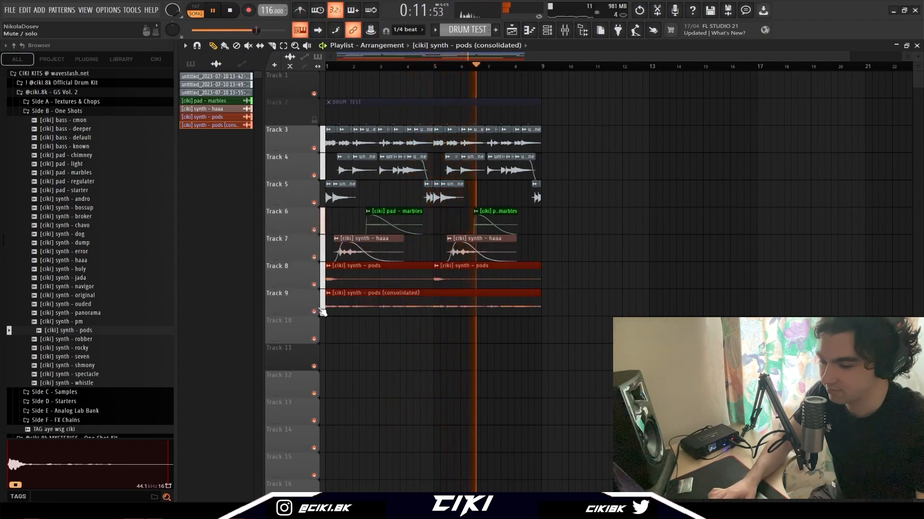
left_click(563, 32)
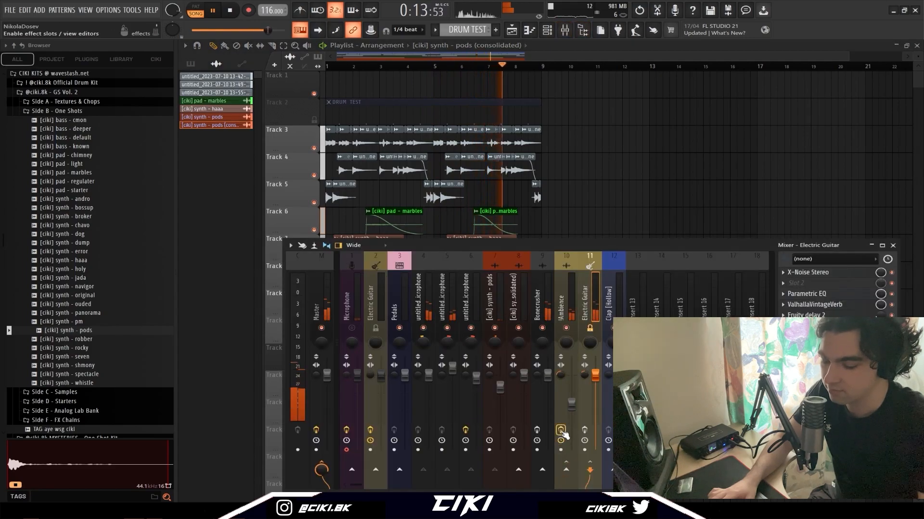